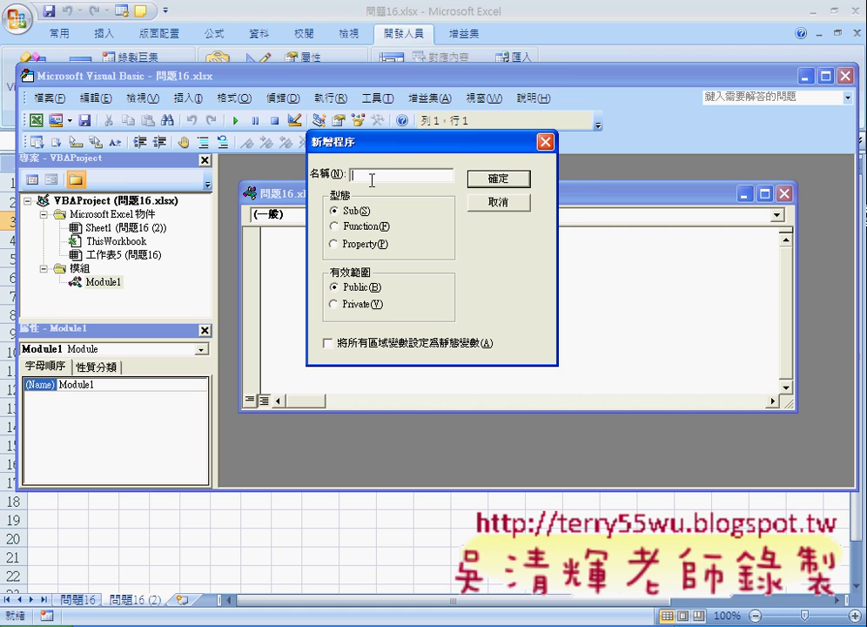
- Switch to Chinese phonetic input and set the standard phonetic keyboard layout
key("ctrl+space")
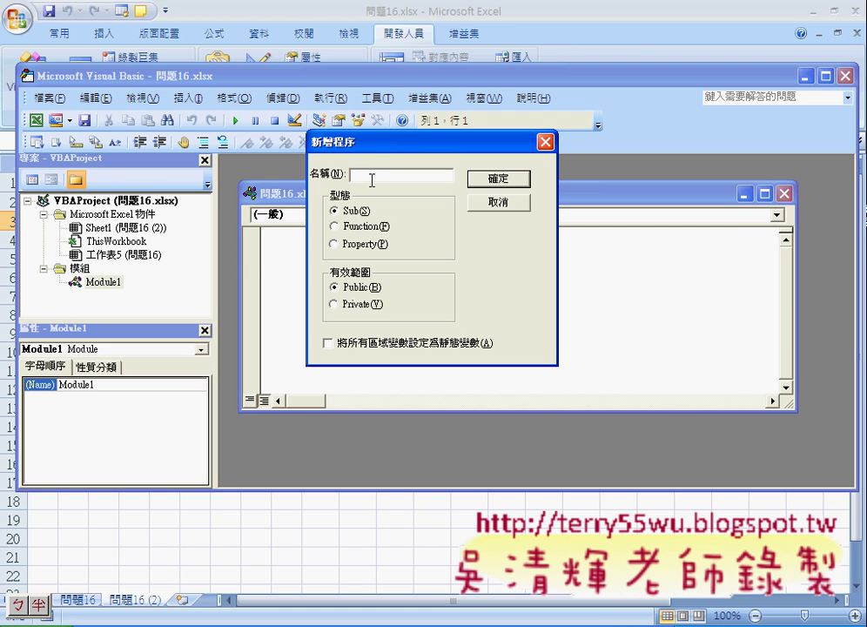
key("ctrl+shift")
key("ctrl+space")
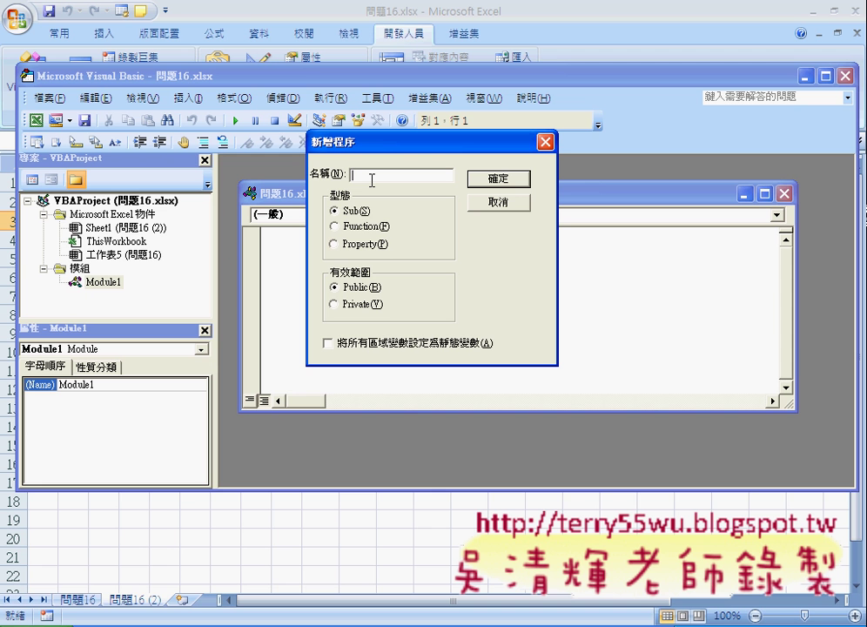
type("x")
right_click(554, 376)
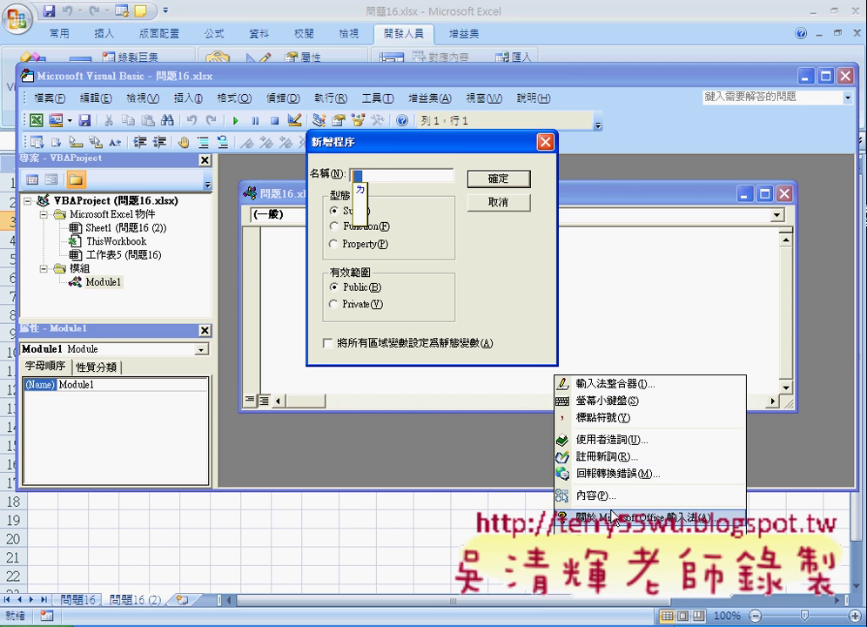
left_click(594, 494)
left_click(357, 127)
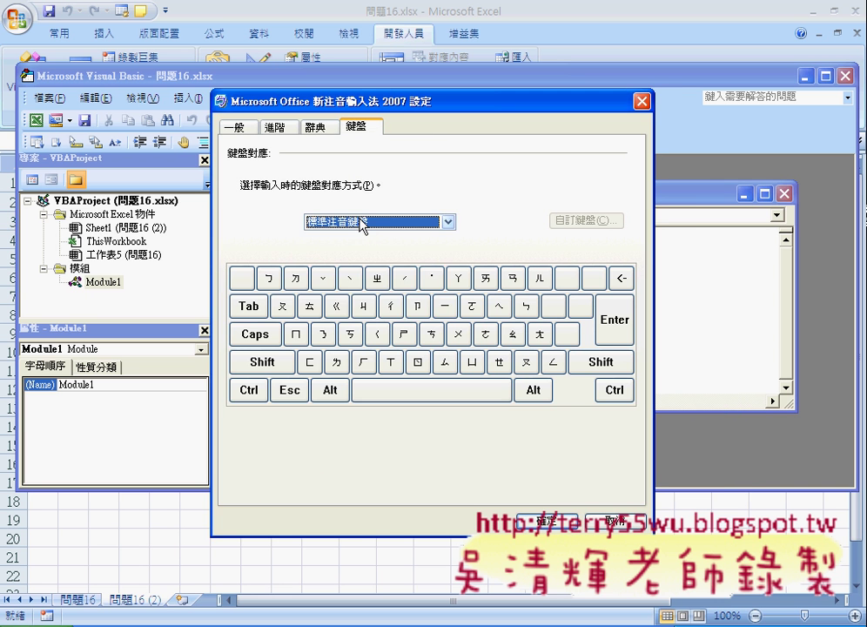
left_click(361, 222)
left_click(370, 298)
left_click(539, 520)
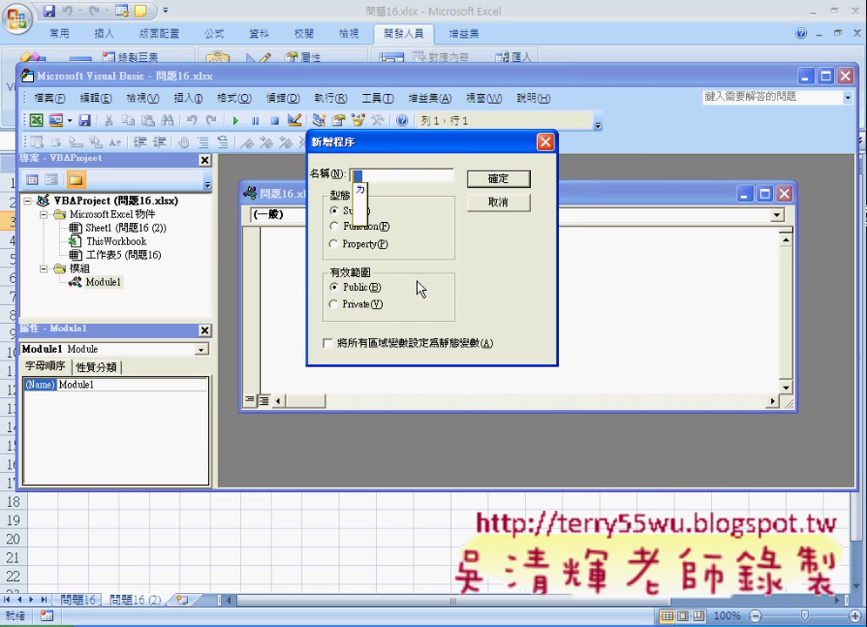
- Enter the procedure name 負數轉正, correcting the first character from 複 to 負
type("負")
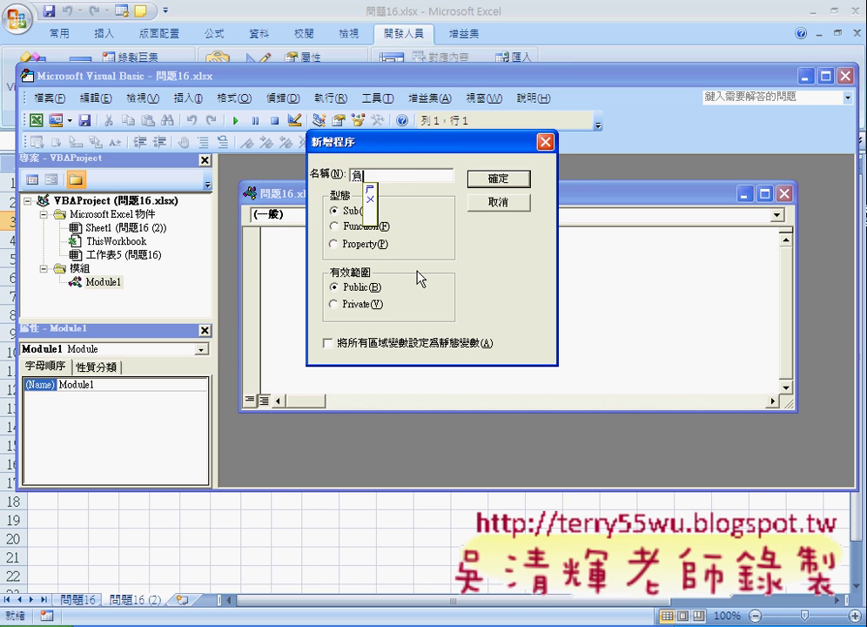
type("數轉正")
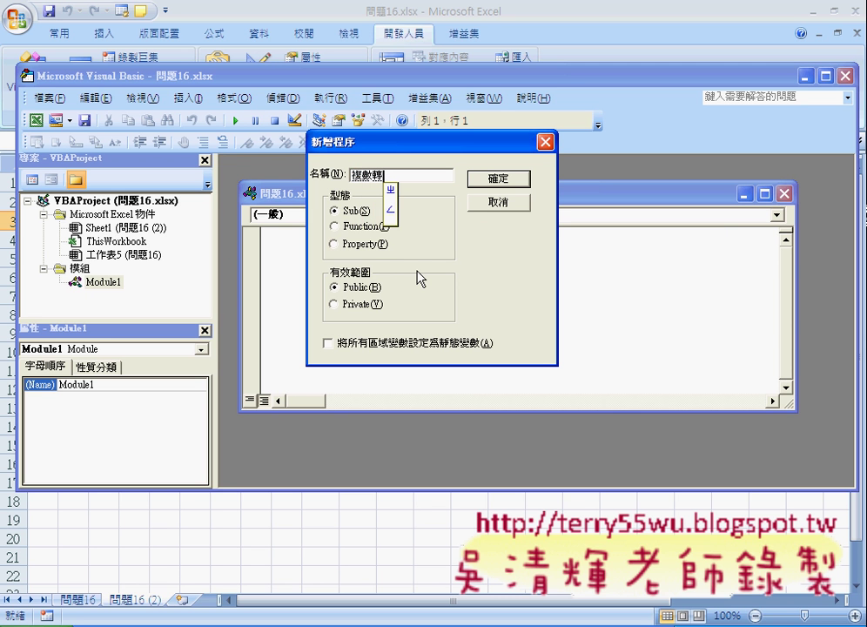
key("Down")
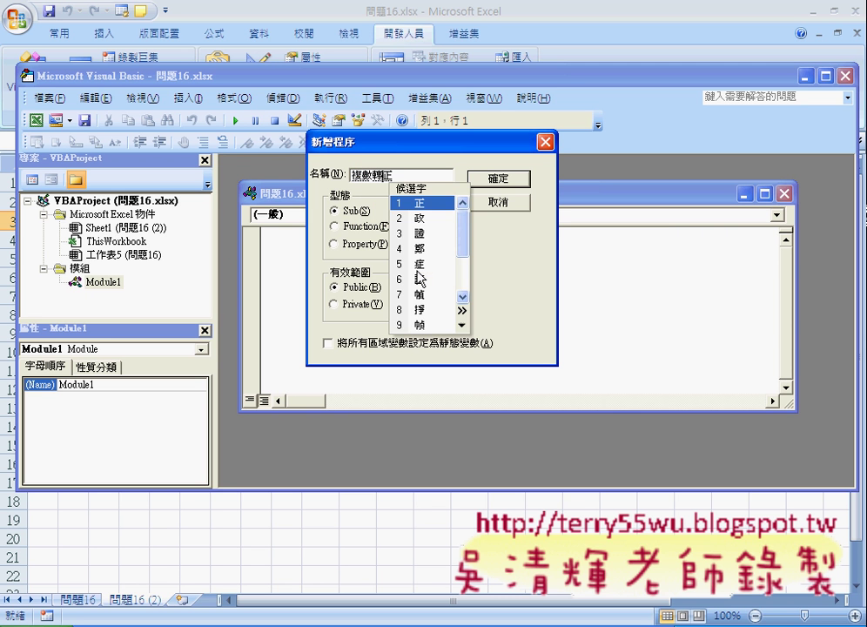
key("Return")
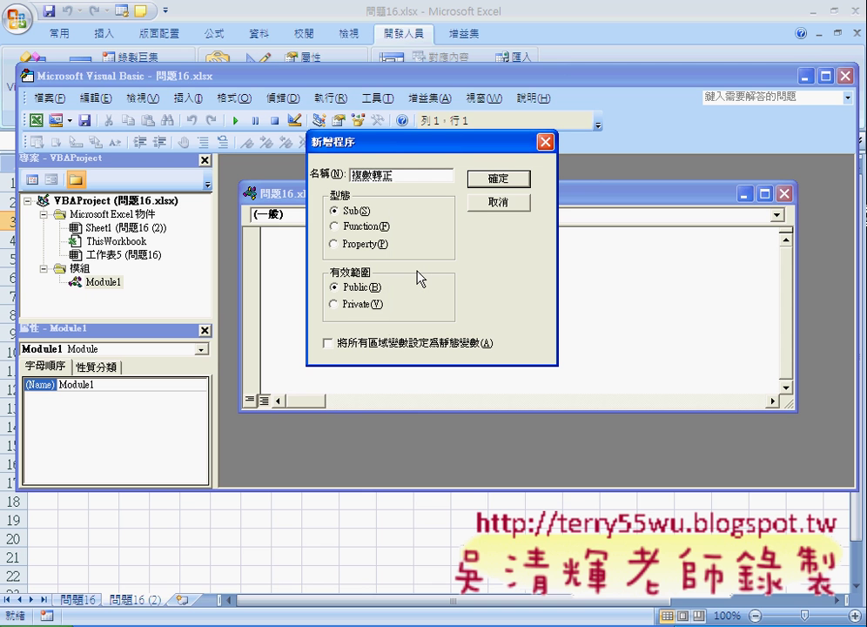
key("Home")
key("Down")
key("Down")
key("Return")
- Insert the procedure and add the indented comment '1.範圍 inside it
left_click(521, 183)
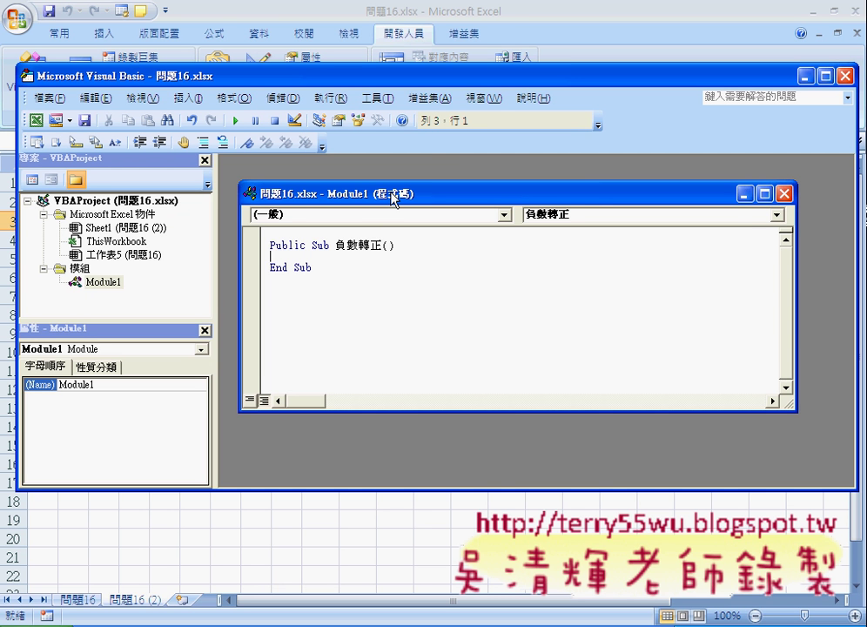
left_click_drag(393, 193, 392, 188)
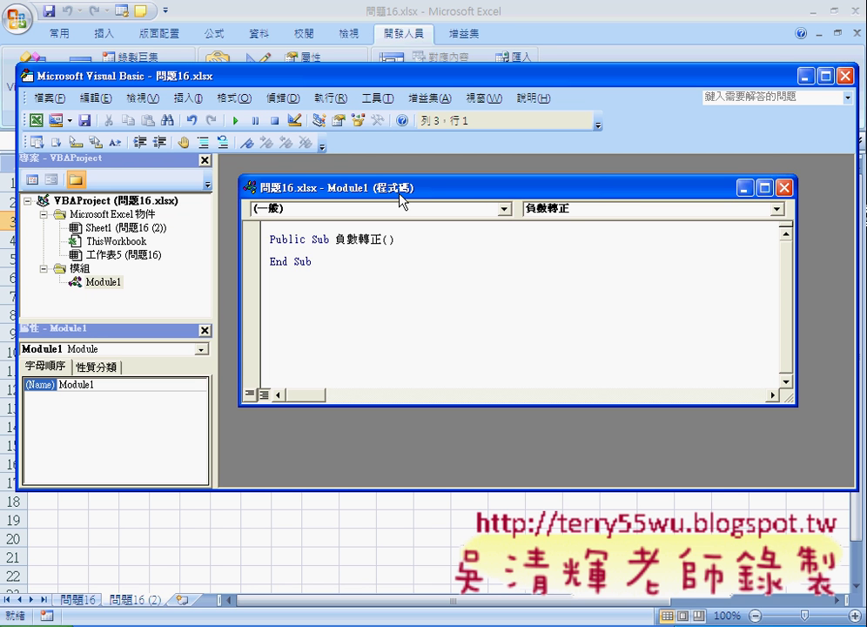
key("Tab")
type("'")
type("1.")
type("z")
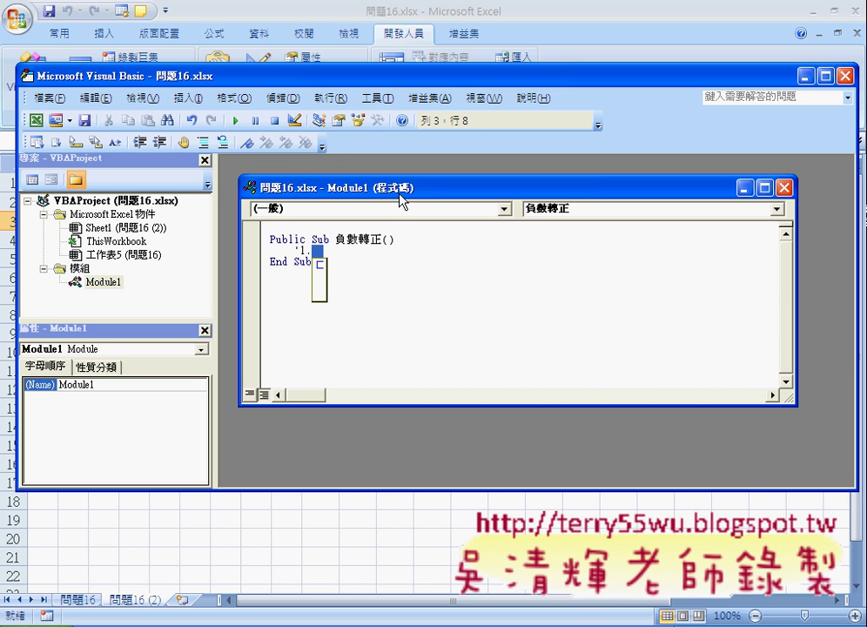
type("04")
type("jo6")
key("Return")
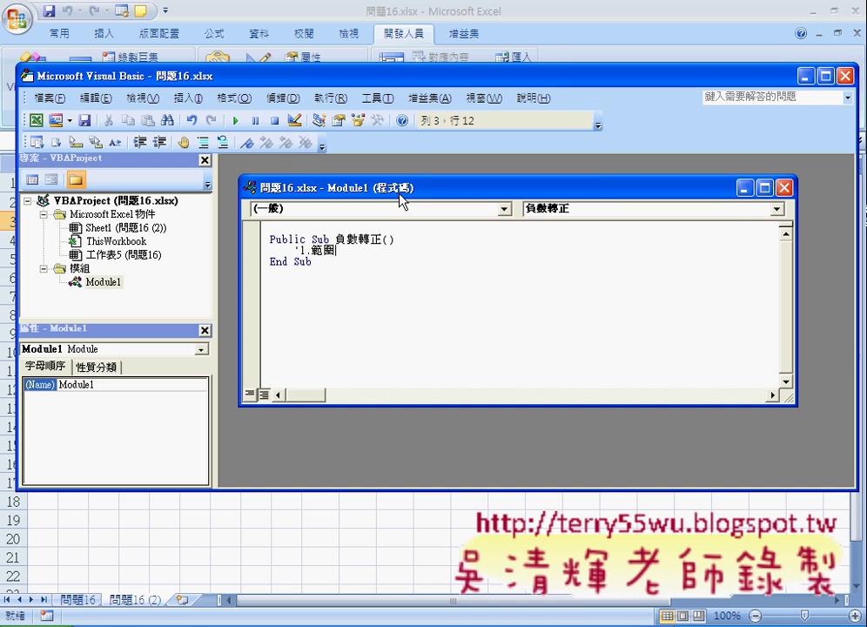
key("Return")
key("Return")
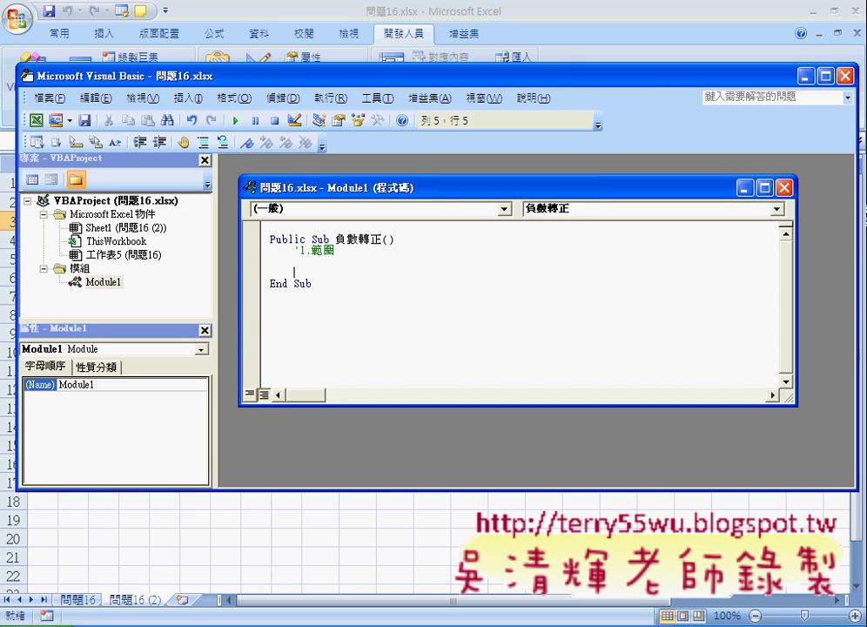
- Add the comments '2.判斷是否為負數 and '3.轉為正數 below the first comment
type("'2")
type(".")
type("判")
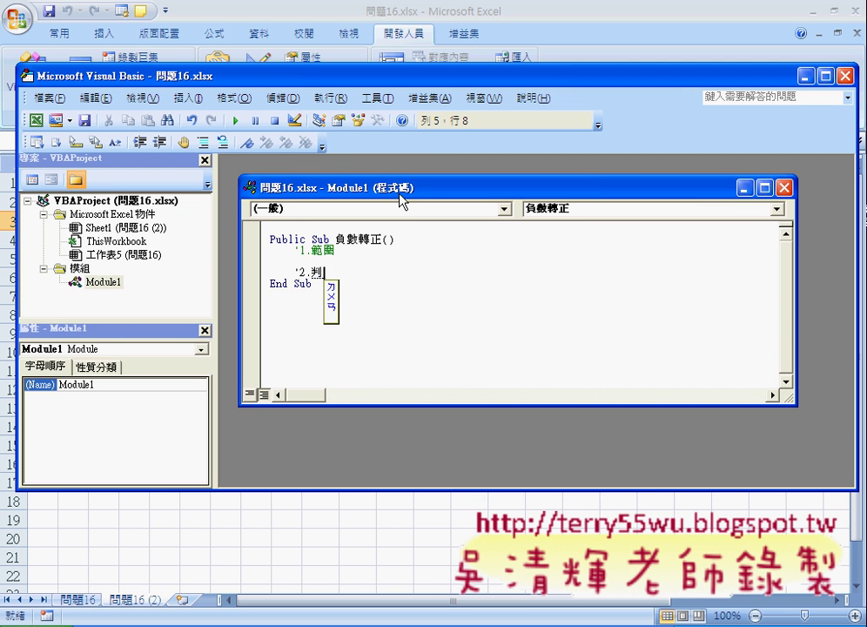
type("斷是")
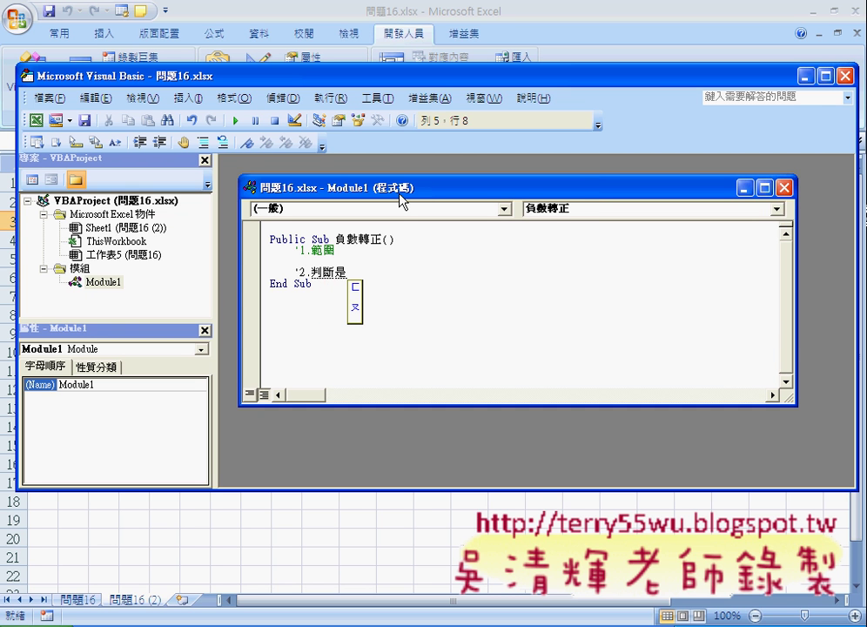
type("否為負")
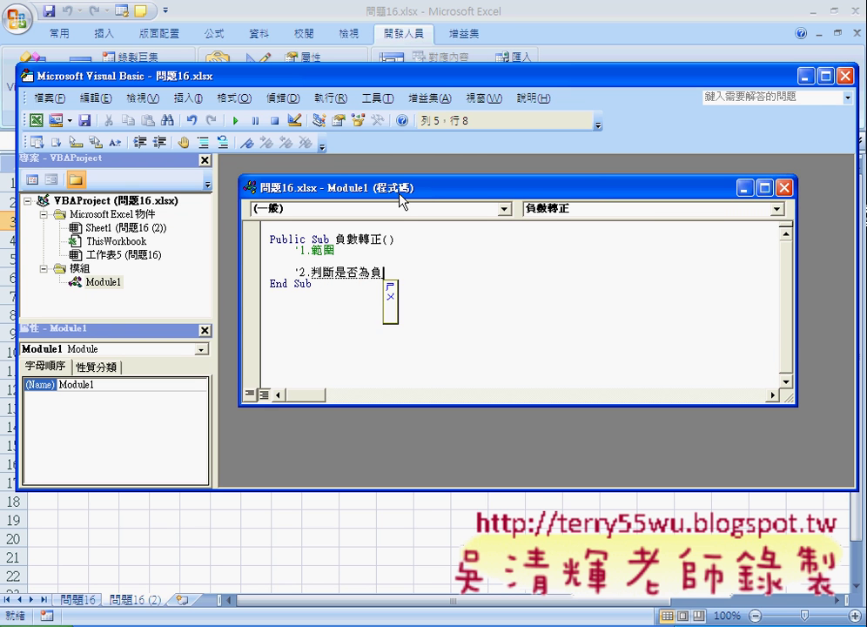
type("數")
key("Return")
key("Return")
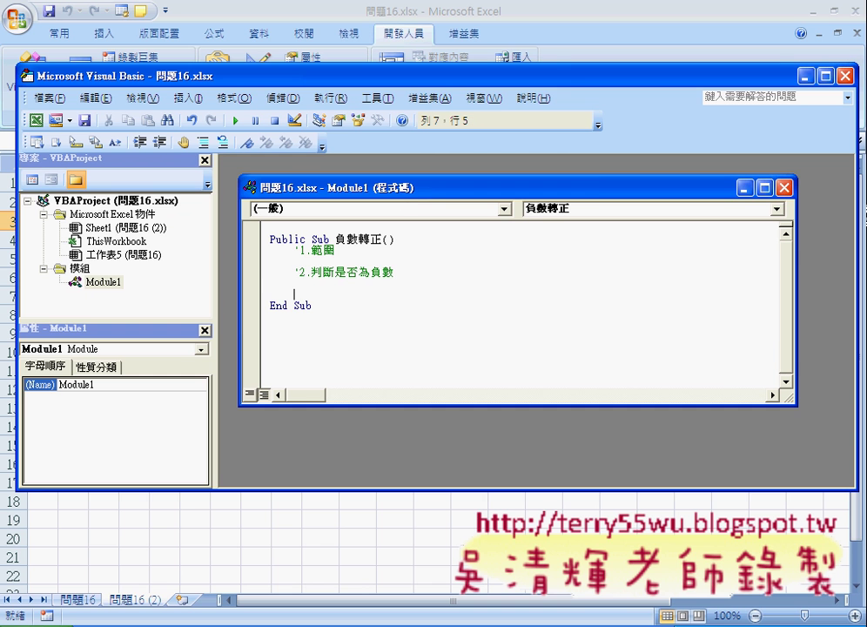
type("'3.")
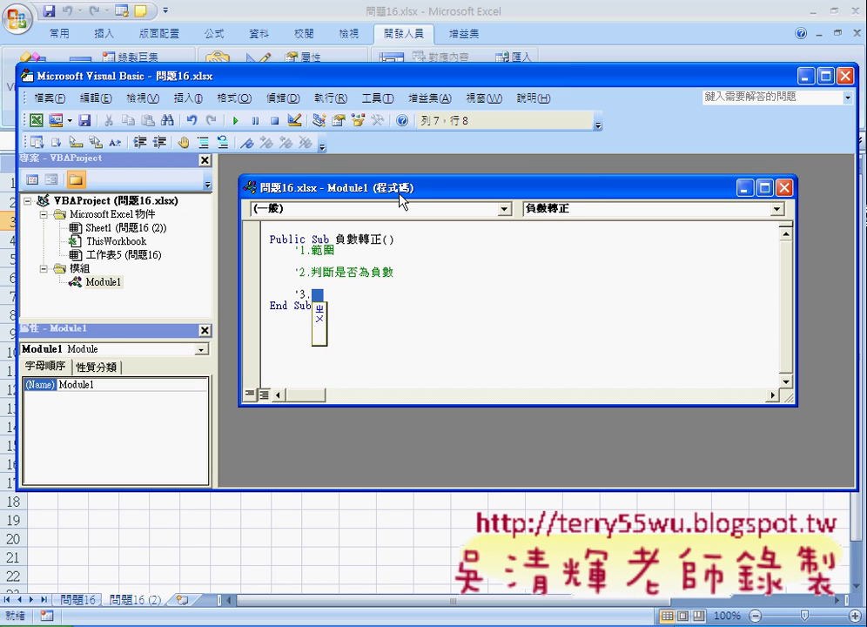
type("轉為")
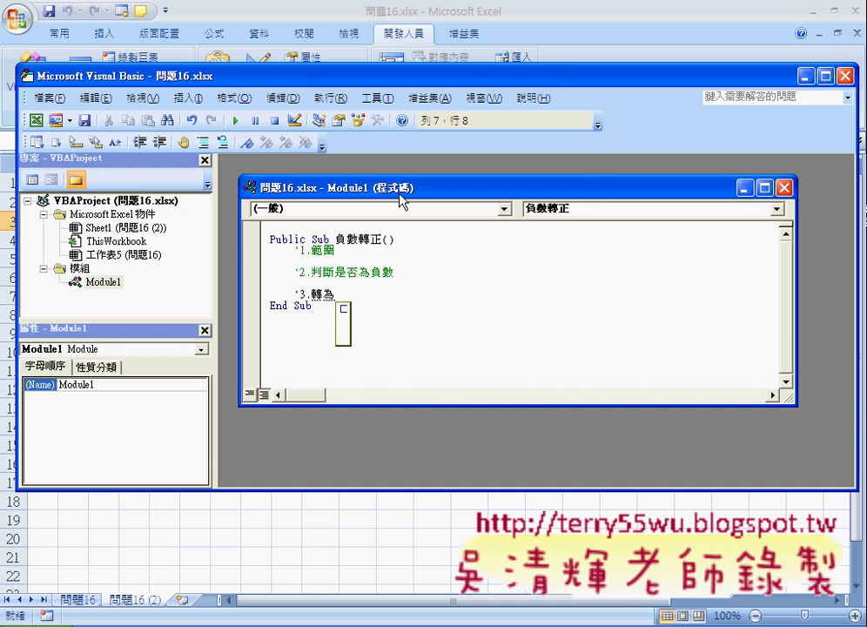
type("正數")
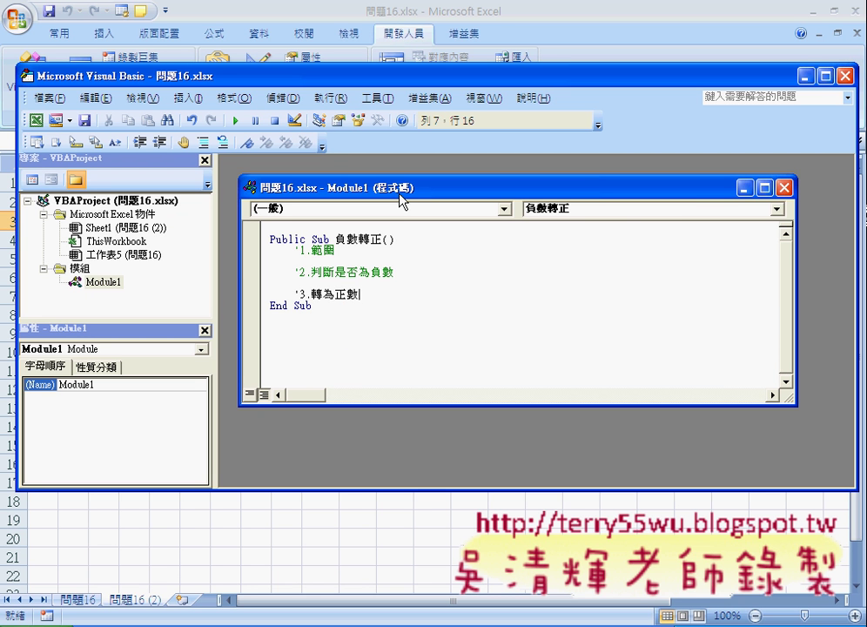
- Open a blank line under '1.範圍 and begin a For statement there
key("Up")
key("Up")
key("Up")
key("Up")
key("Left")
key("Left")
key("Down")
key("Return")
key("Up")
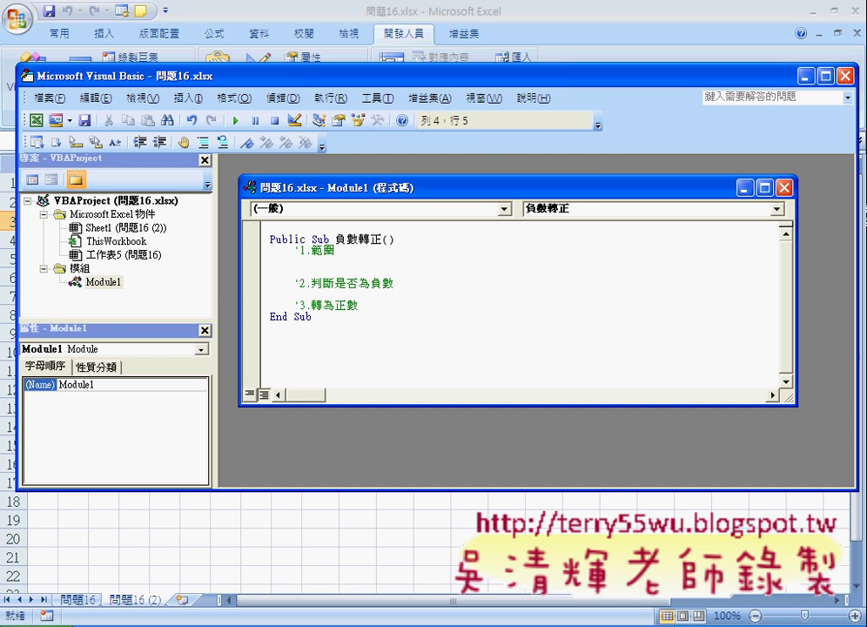
type("f")
type("or")
- Check the worksheet data range: rows 3 to 17, starting at column A
left_click_drag(349, 76, 599, 93)
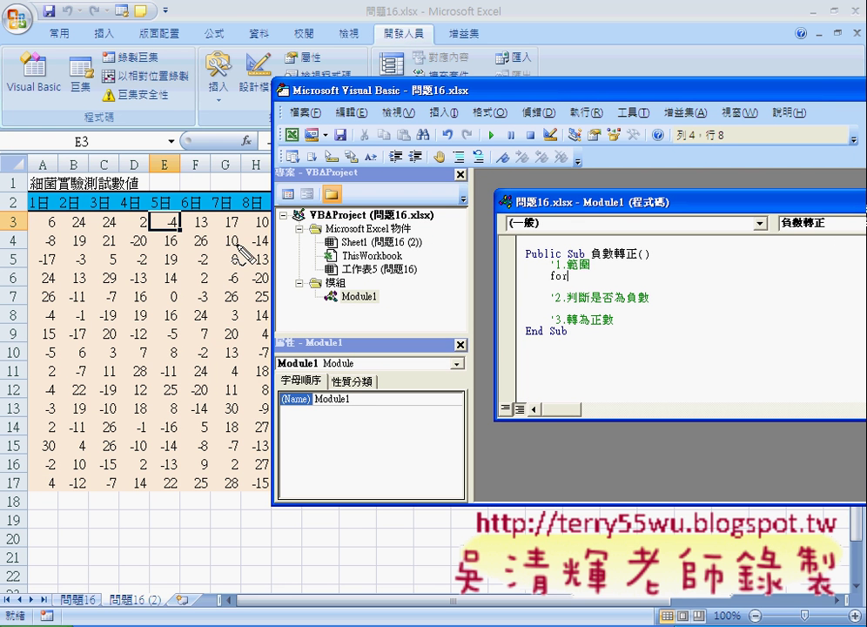
left_click_drag(23, 214, 11, 222)
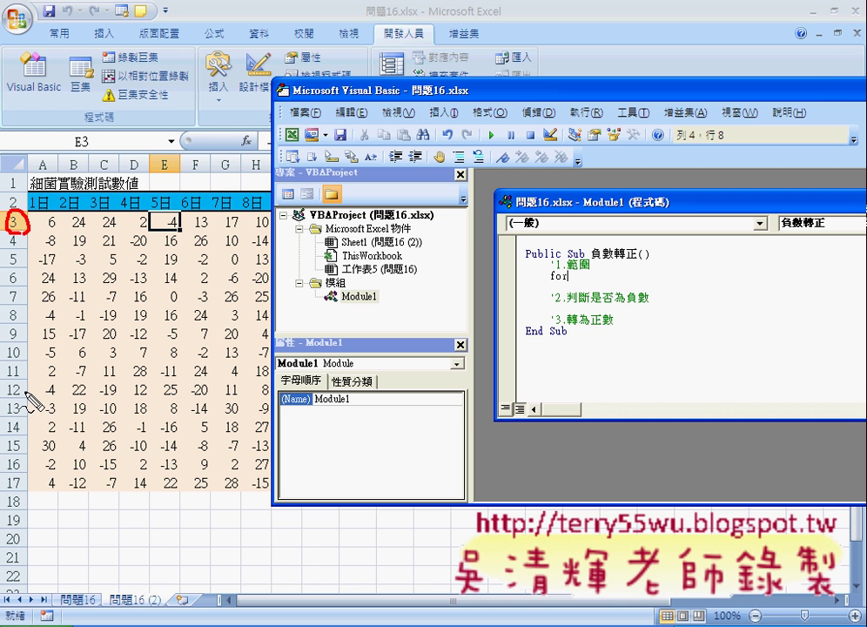
left_click_drag(19, 476, 28, 493)
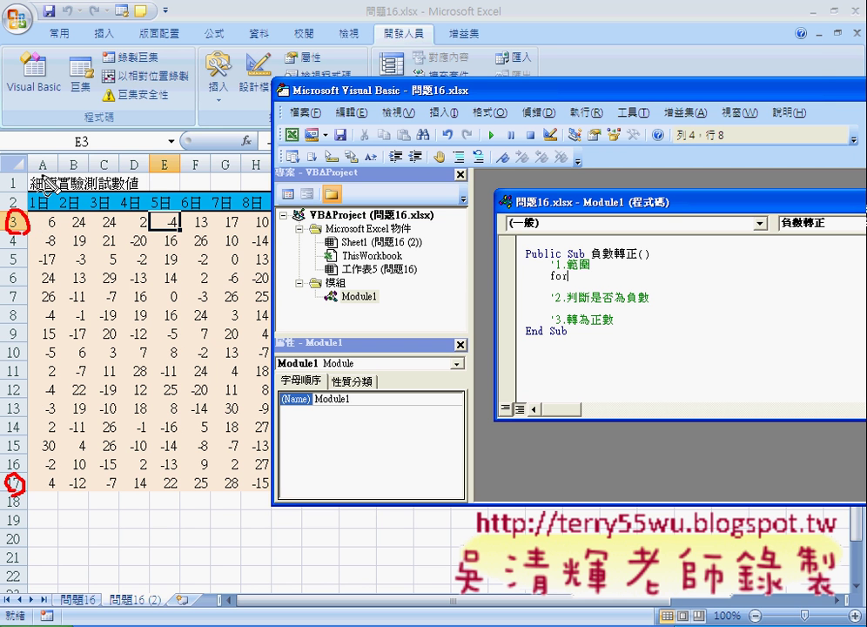
left_click_drag(51, 154, 56, 169)
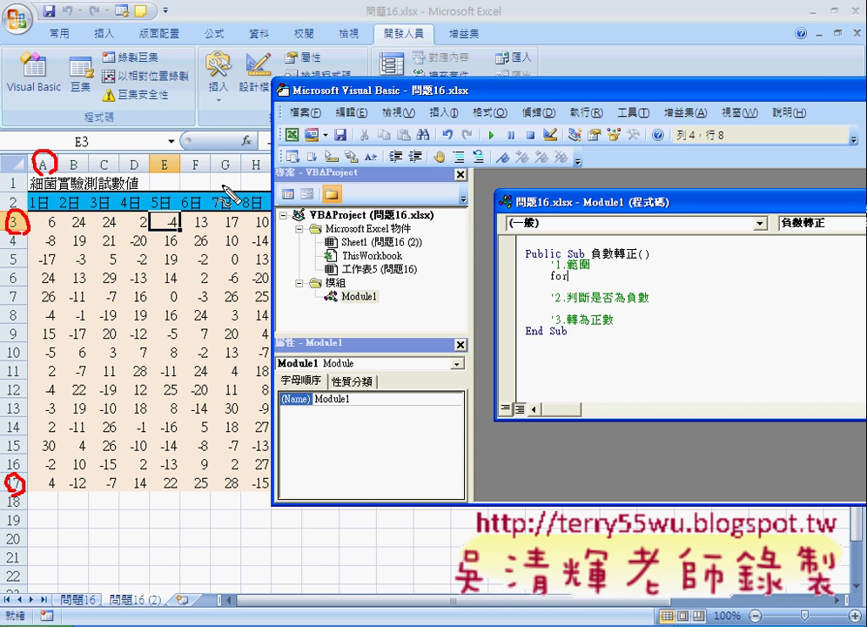
- Write the outer loop For i = 3 To 17 closed by Next
key("Escape")
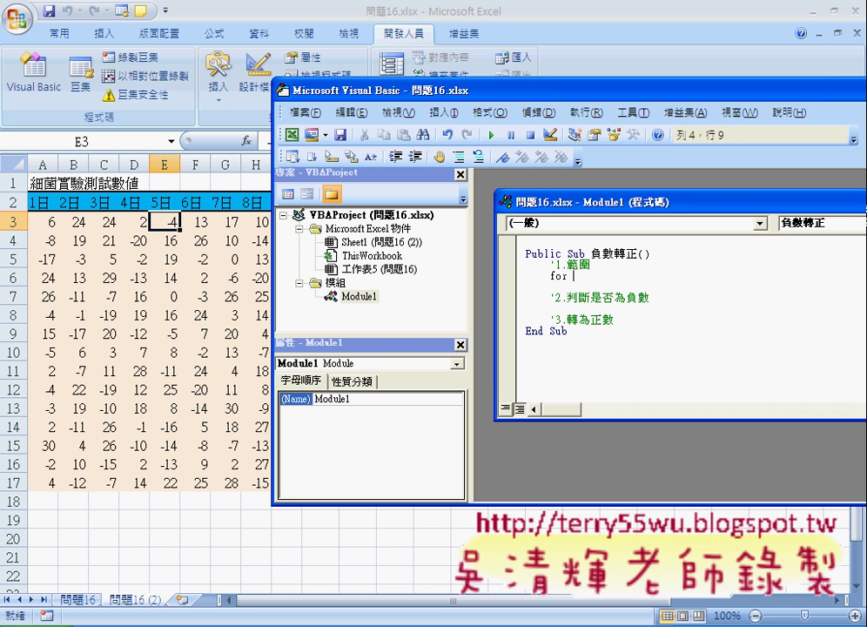
type("i ")
type("=3")
type(" to ")
type("17")
key("Return")
key("Return")
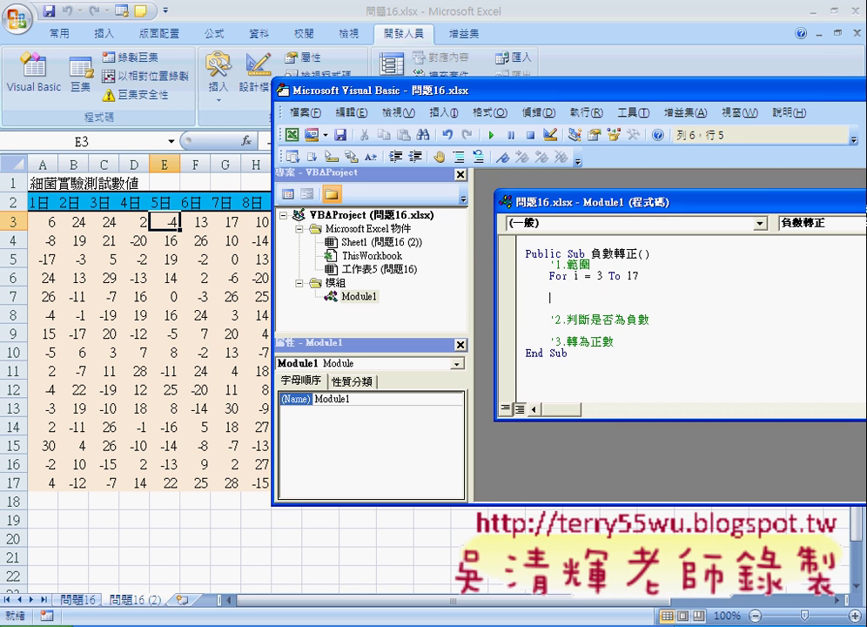
type("next")
key("Return")
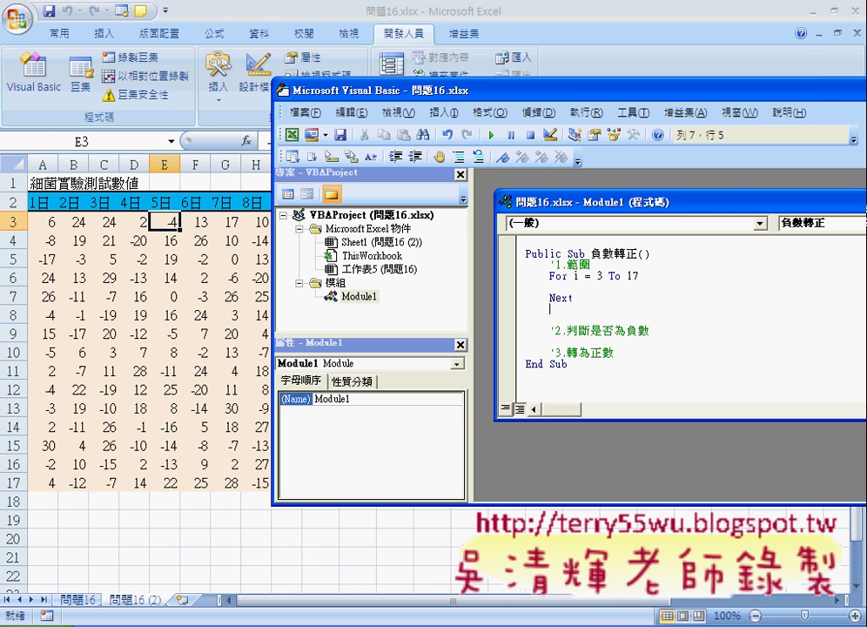
- Inside the outer loop, add an indented For j = 1 To 30 line
key("Up")
key("Up")
key("Return")
key("Return")
key("Up")
key("Up")
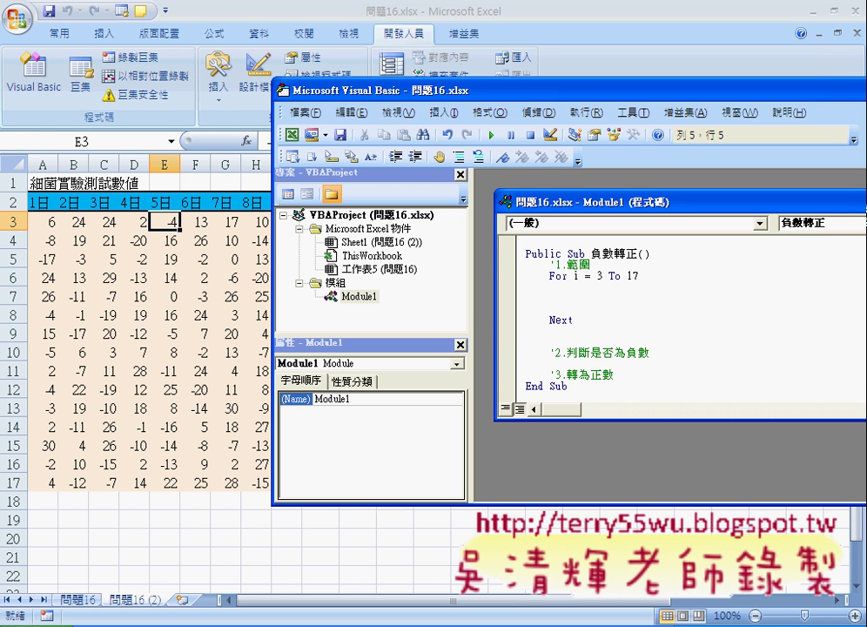
key("Tab")
type("f")
type("or")
type(" j")
type("=")
type("1 to ")
type("30")
- Close the For j loop with Next and remove the extra blank line
key("Return")
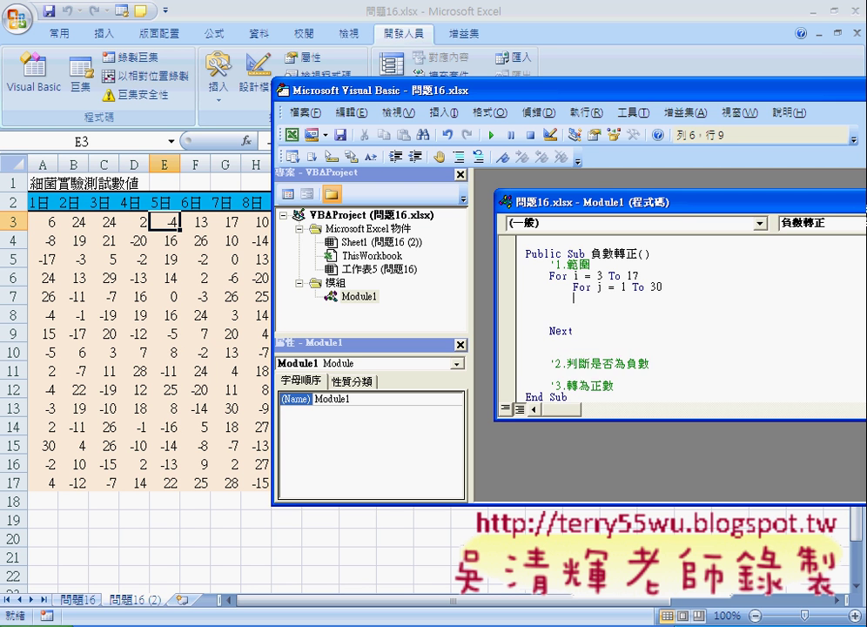
key("Return")
type("nex")
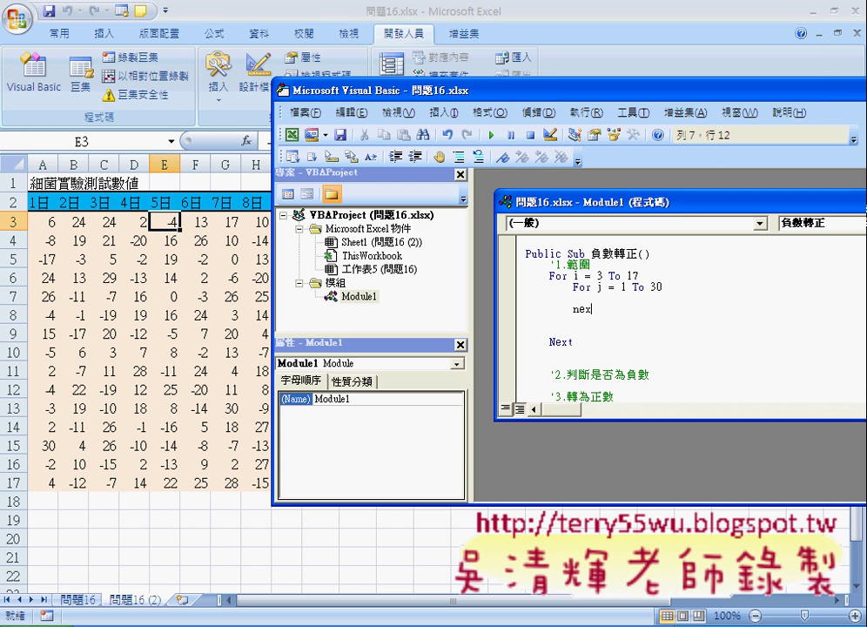
type("t")
key("Delete")
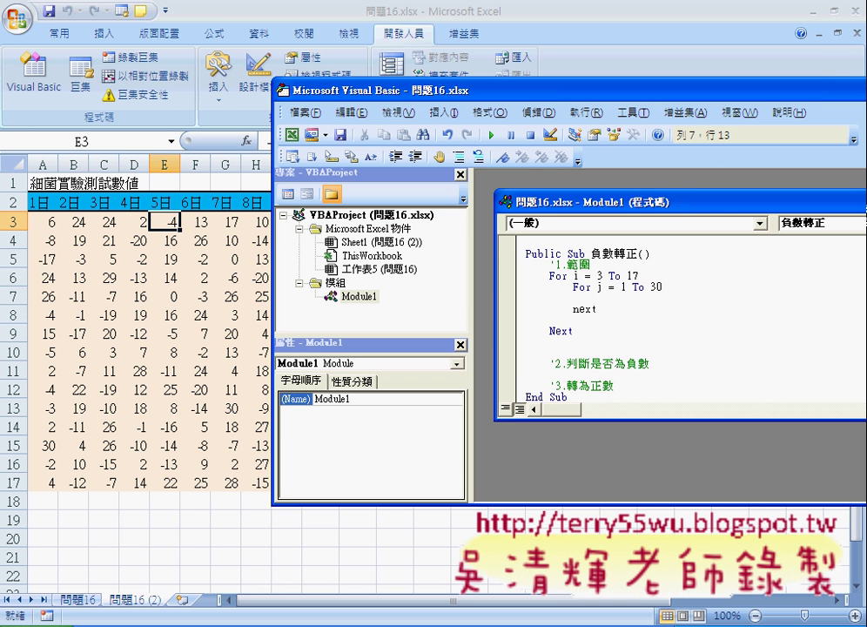
key("Delete")
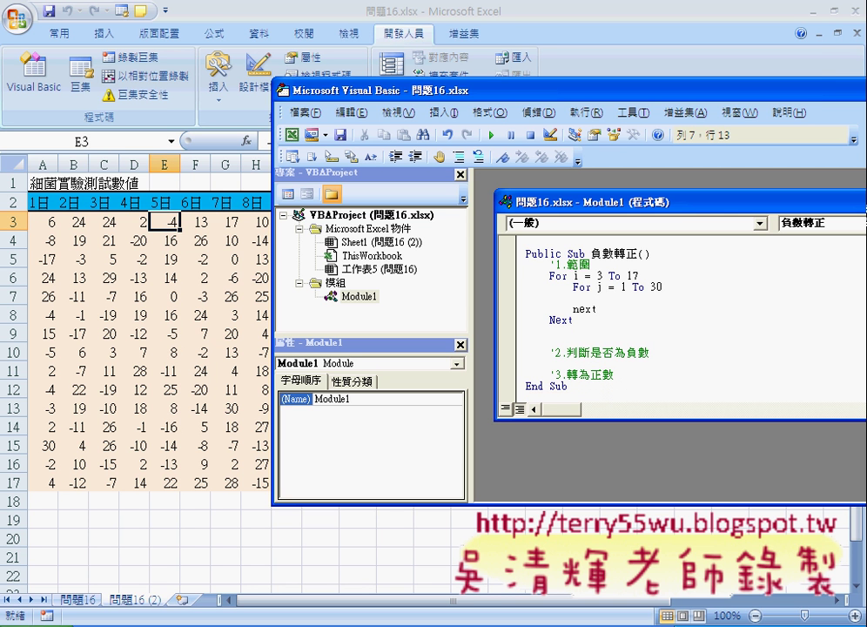
- Move comments 2 and 3 into the inner loop and indent them two levels
mouse_move(621, 375)
left_mouse_down()
mouse_move(526, 346)
mouse_move(526, 294)
left_mouse_up()
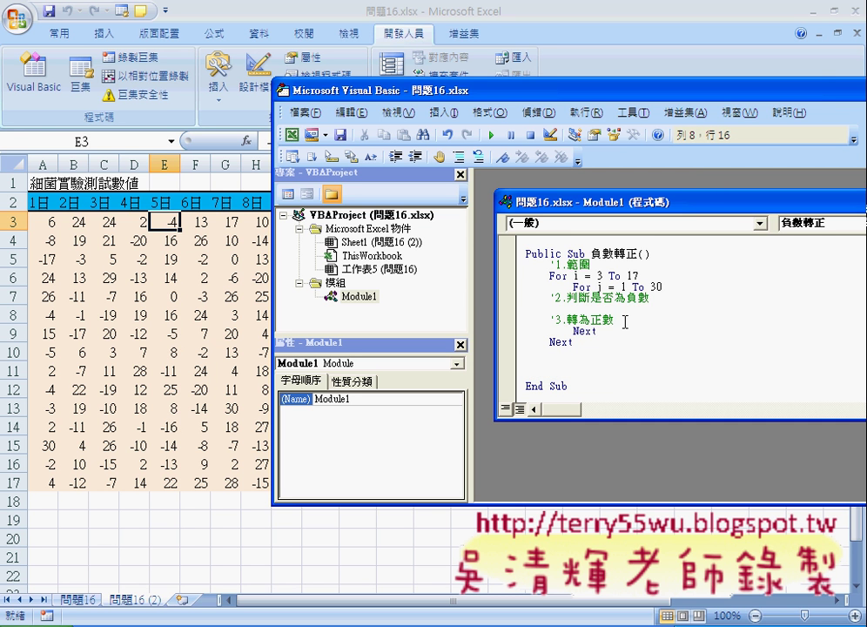
left_click_drag(615, 320, 533, 302)
key("Tab")
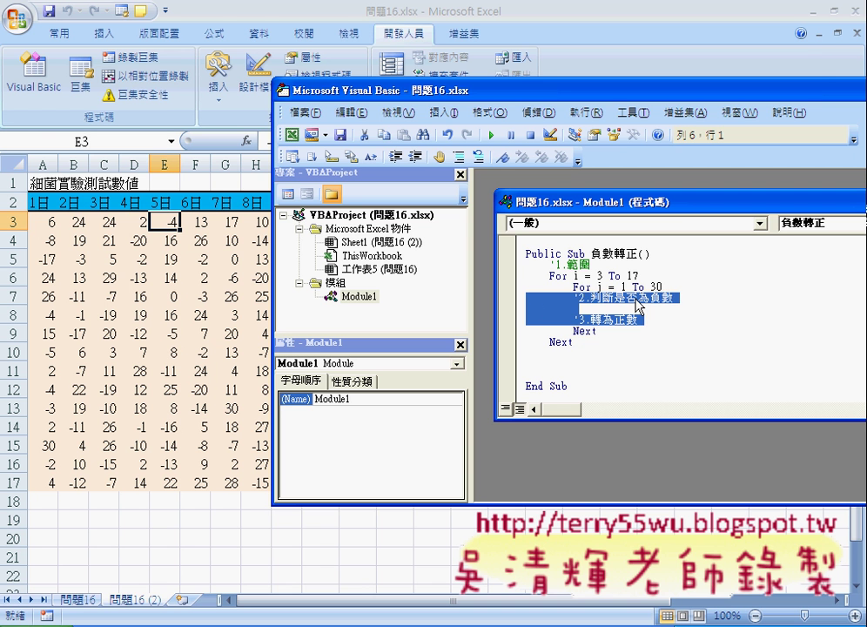
key("Tab")
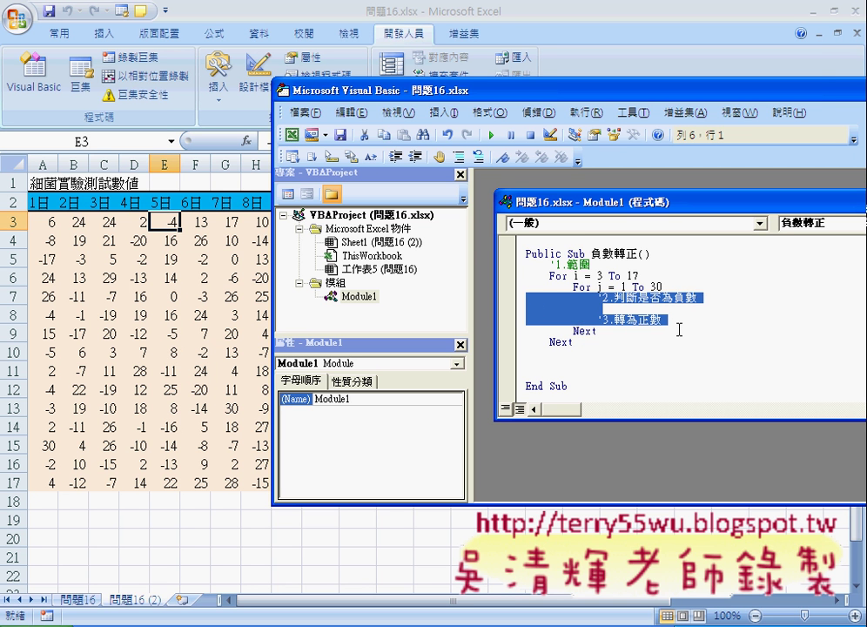
left_click(713, 305)
left_click(675, 308)
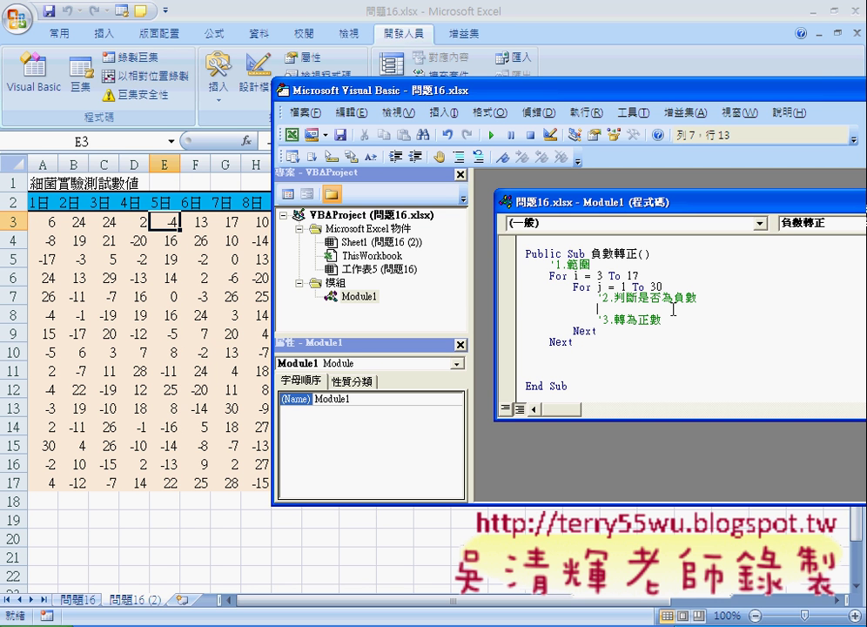
- Write If Cells(i, j) < 0 Then with a matching End If under comment 2
type("i")
type("f c")
type("ell")
type("s(")
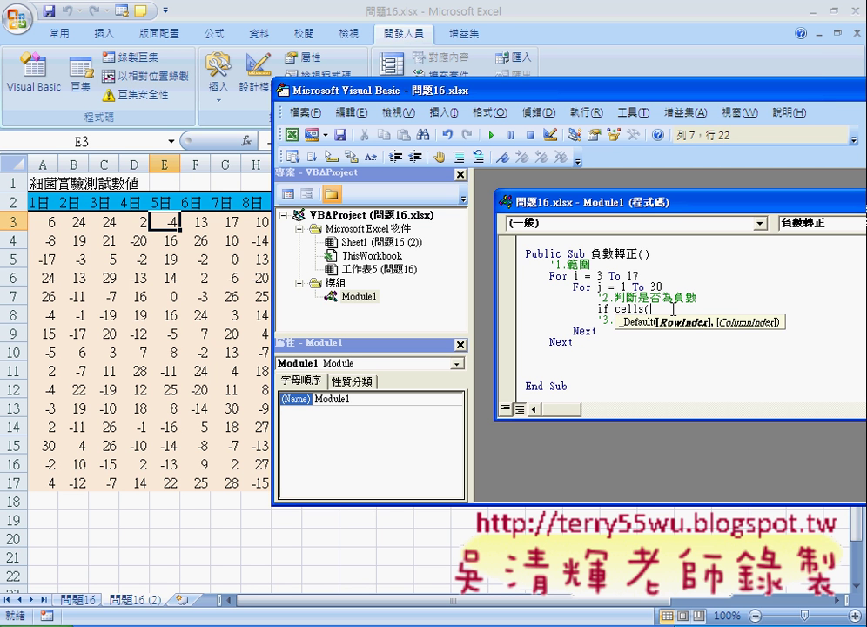
type("i")
type(",")
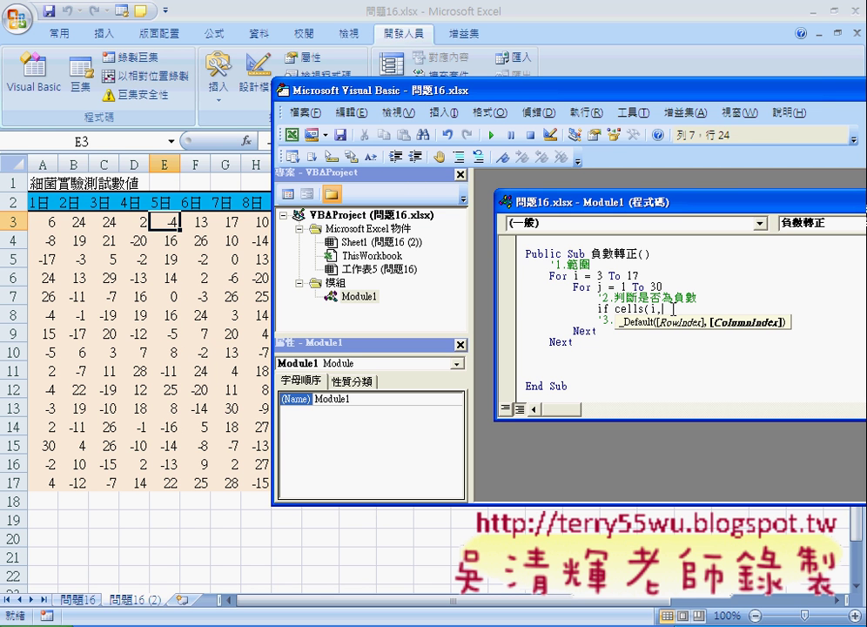
type("j)")
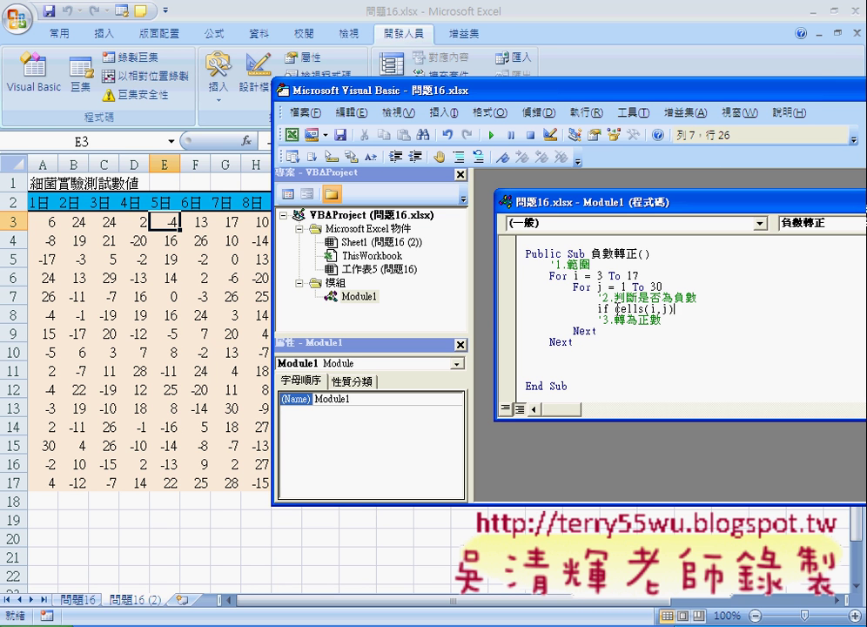
left_click_drag(615, 308, 671, 309)
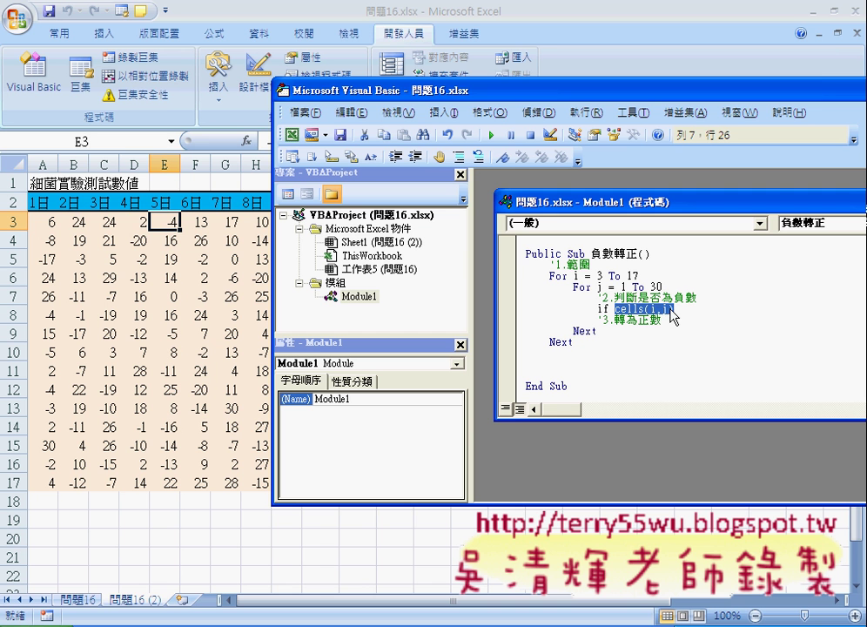
left_click(671, 310)
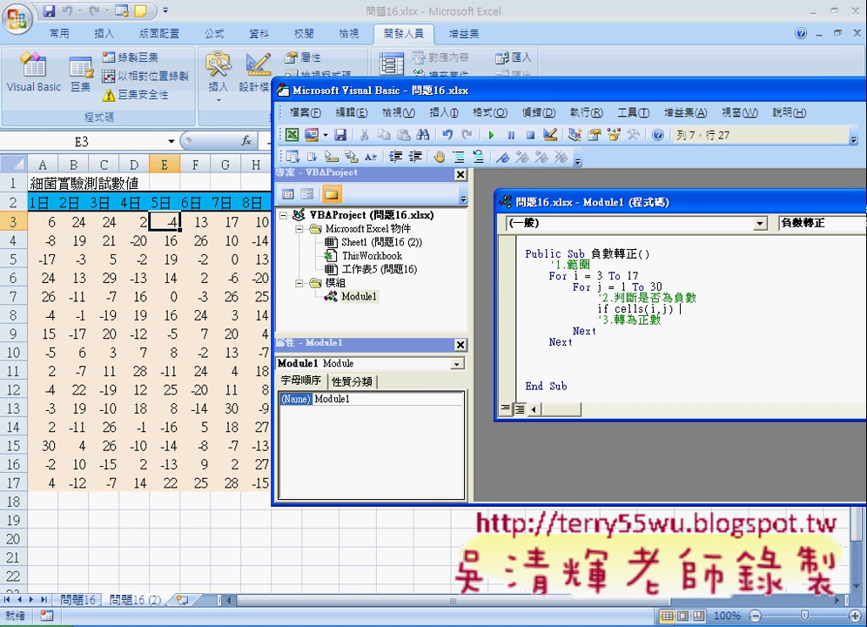
type("<")
type("0 ")
type("the")
type("n")
key("Return")
key("Return")
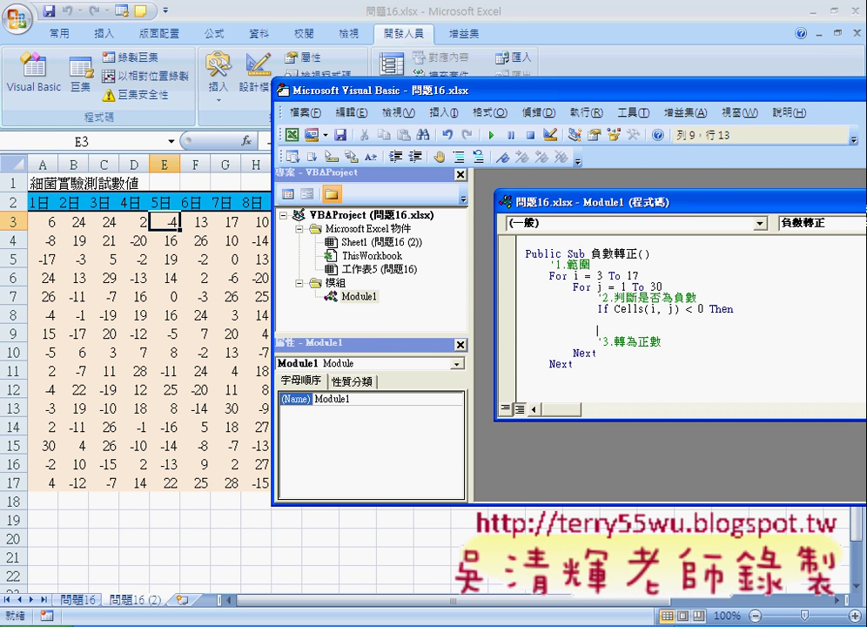
type("en")
type("d")
type(" if")
- Indent the empty line inside the If block and copy Cells(i, j)
key("Up")
key("Tab")
left_click_drag(614, 309, 682, 311)
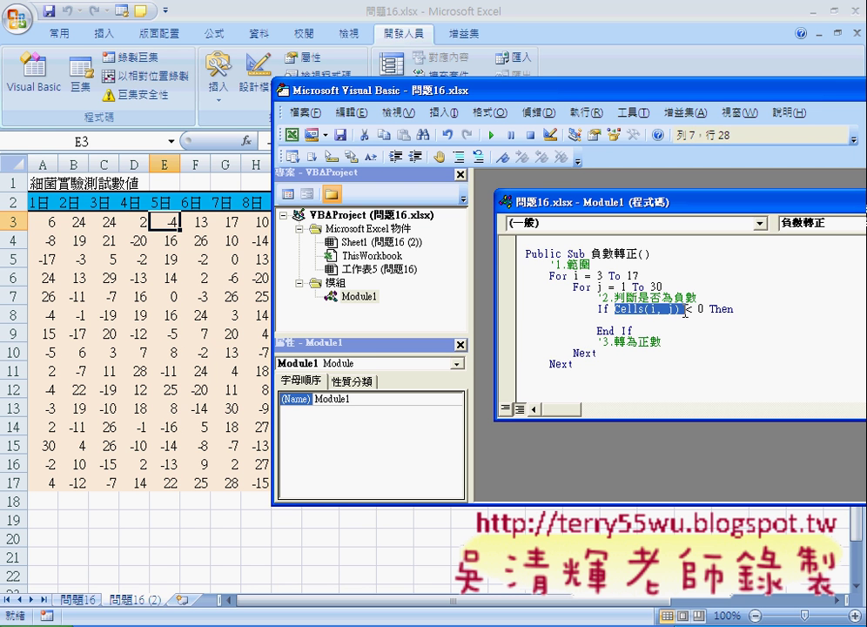
key("ctrl+c")
key("Down")
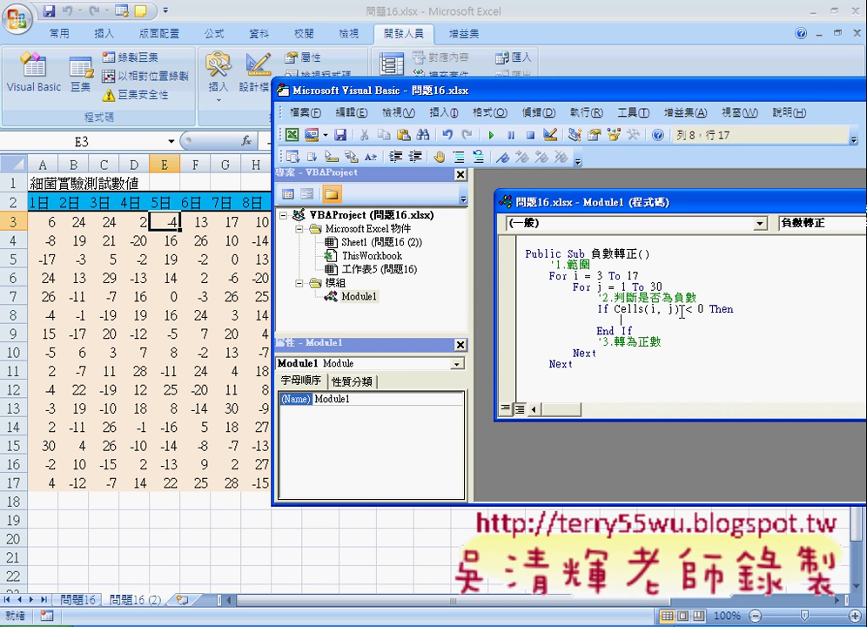